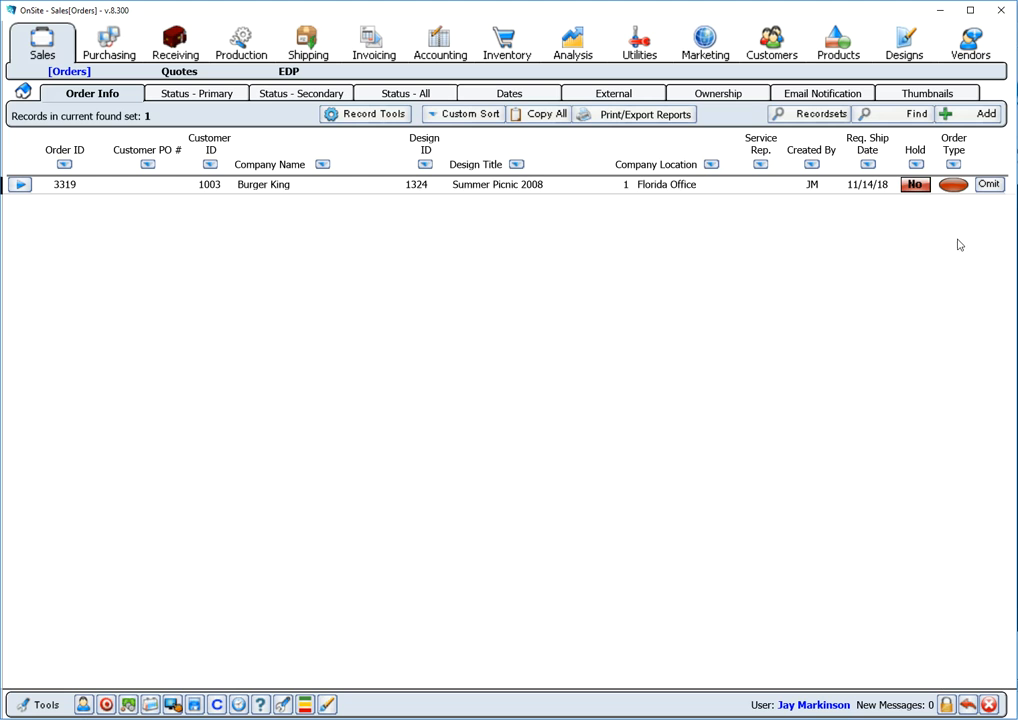
# Step: Open the White 6.1 Oz. Beefy-T line item in the Burger King order and set its vendor to SanMar
pyautogui.click(277, 186)
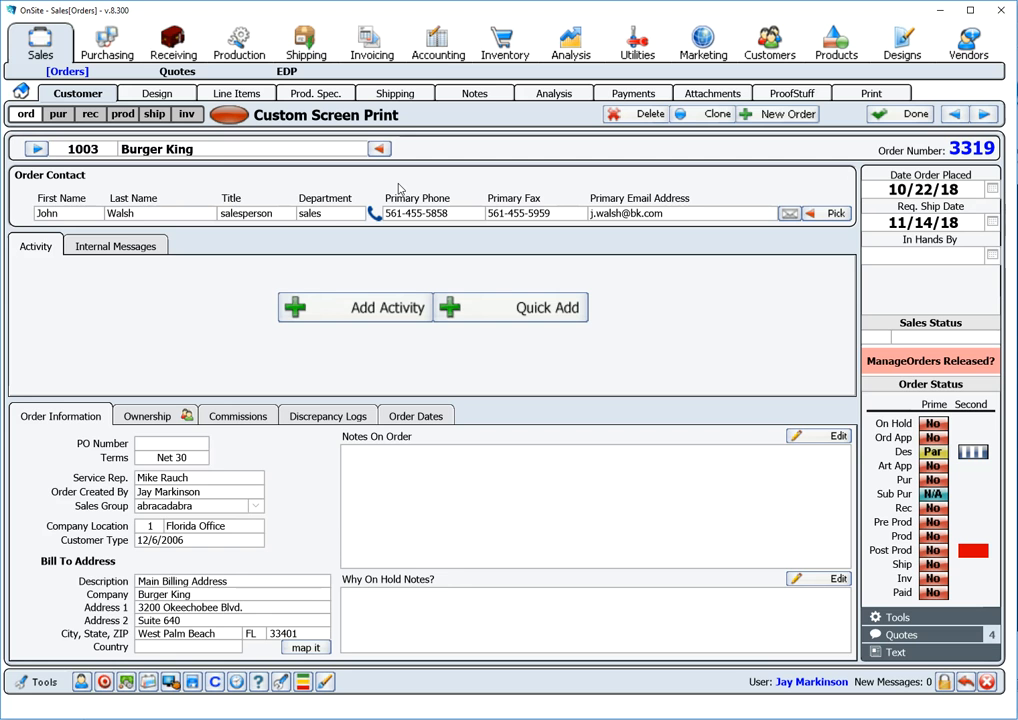
pyautogui.click(229, 96)
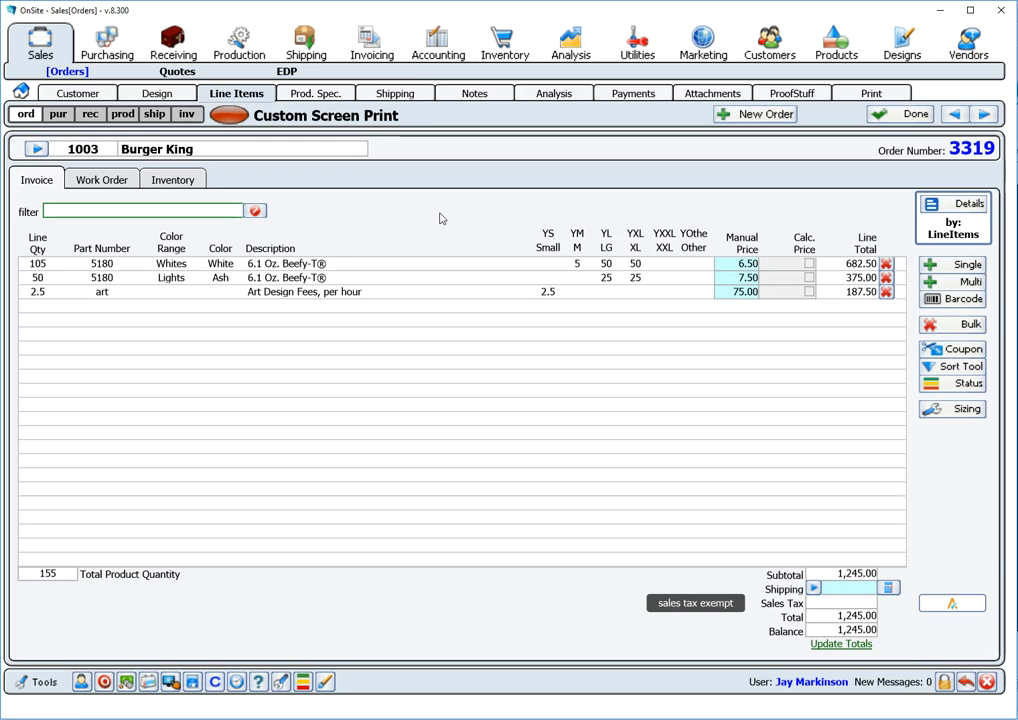
pyautogui.doubleClick(325, 264)
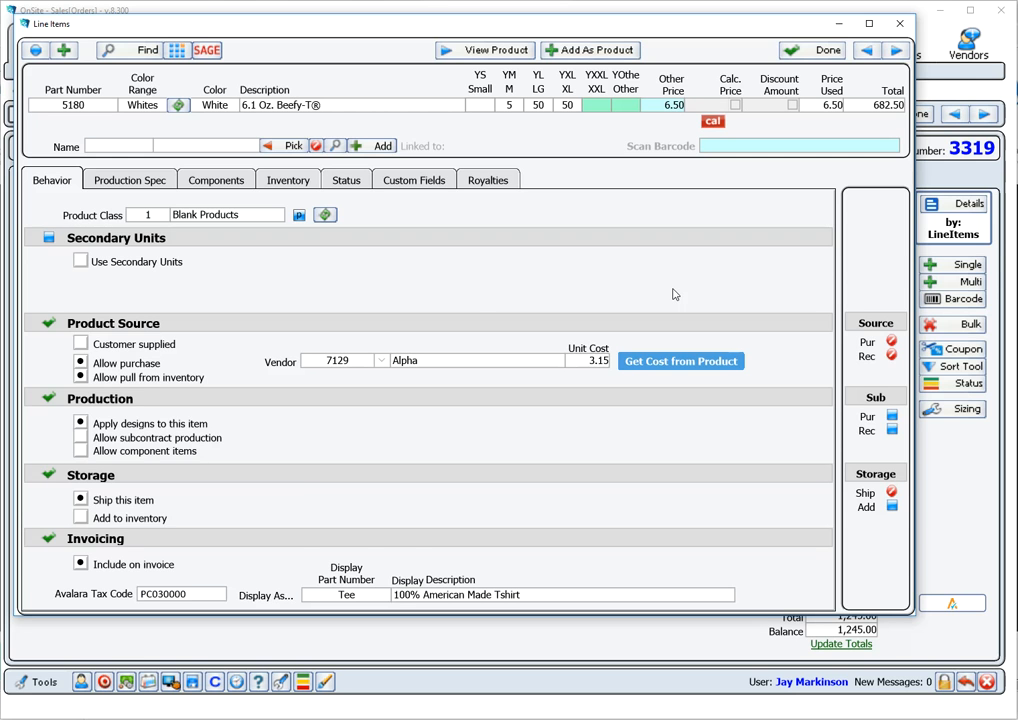
pyautogui.click(382, 362)
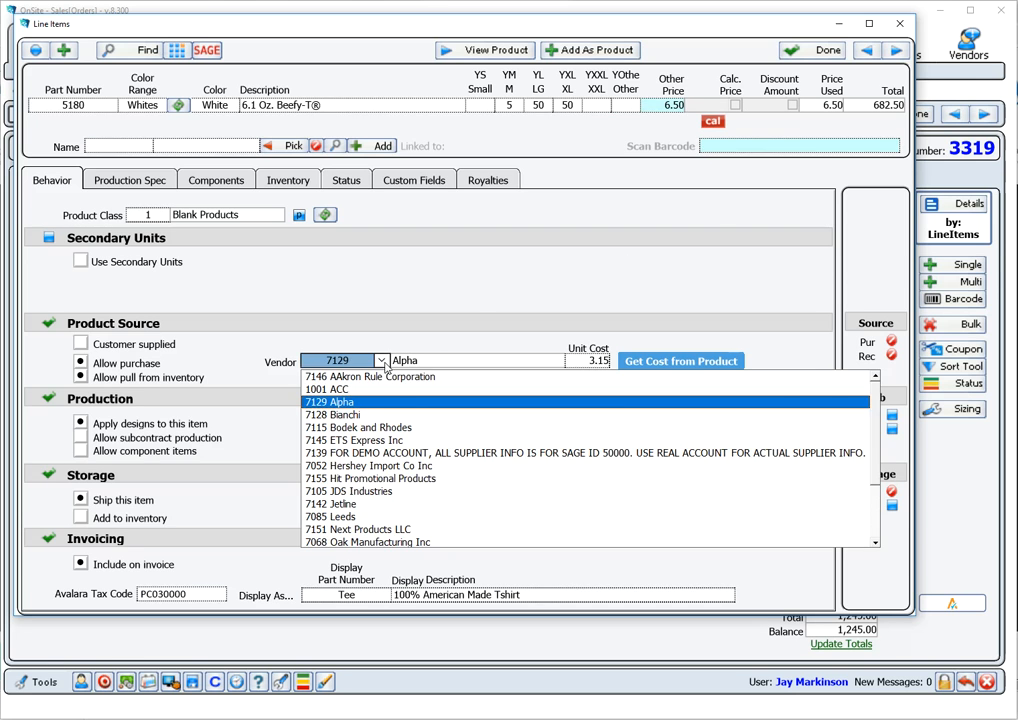
pyautogui.press('s')
pyautogui.press('Tab')
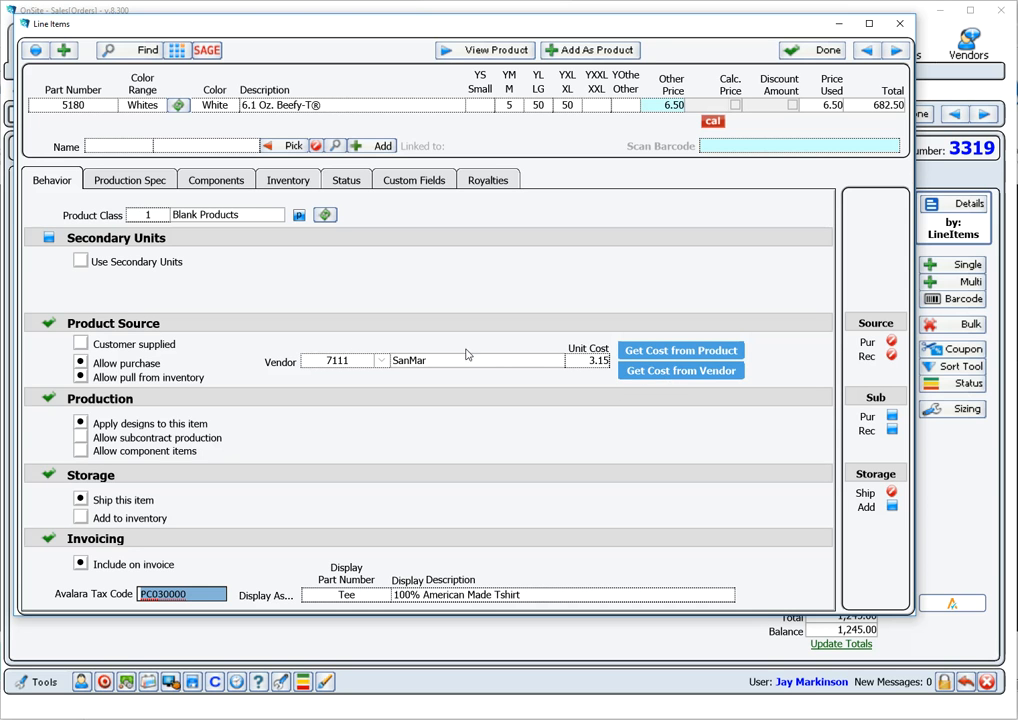
# Step: Retrieve the White Beefy-T's unit cost from the vendor SanMar and apply it to the line item
pyautogui.click(686, 372)
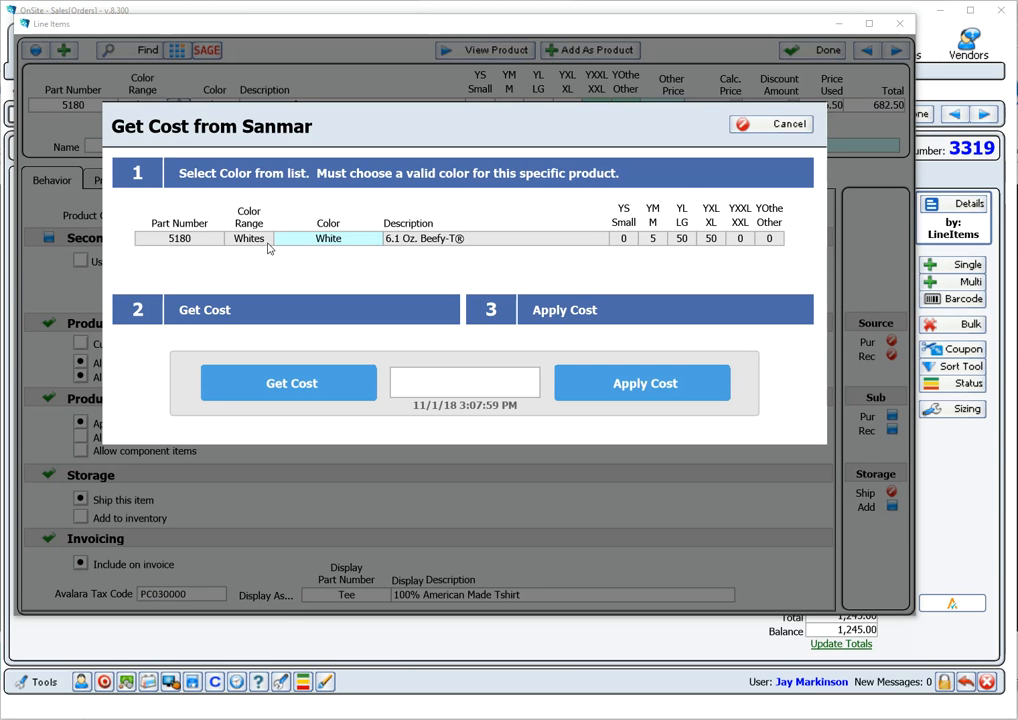
pyautogui.click(301, 390)
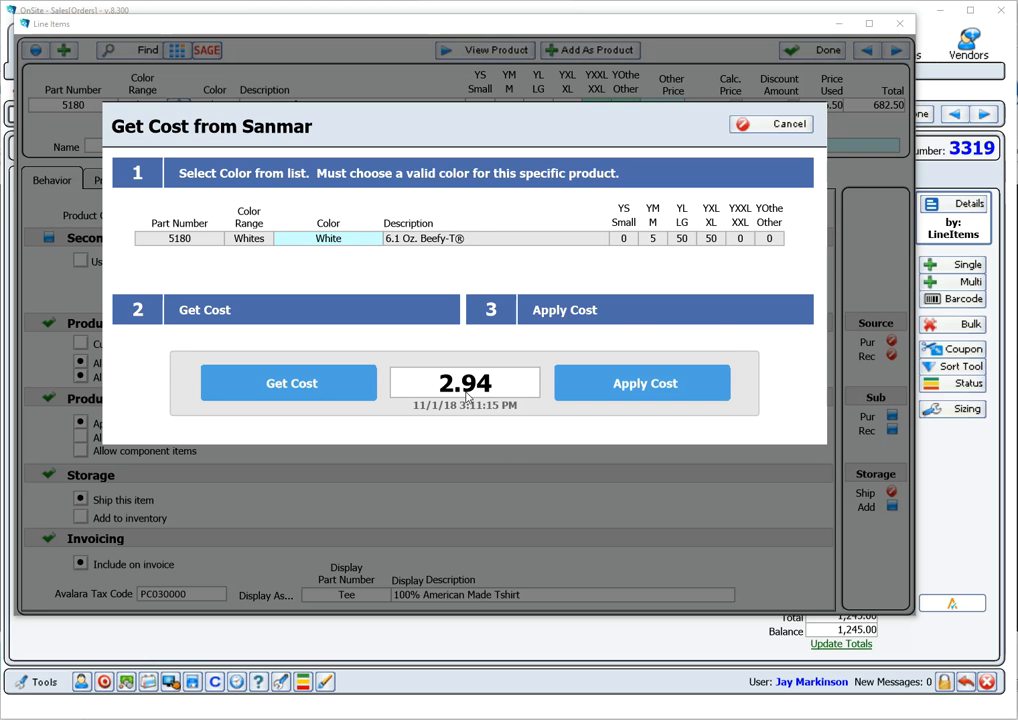
pyautogui.click(693, 385)
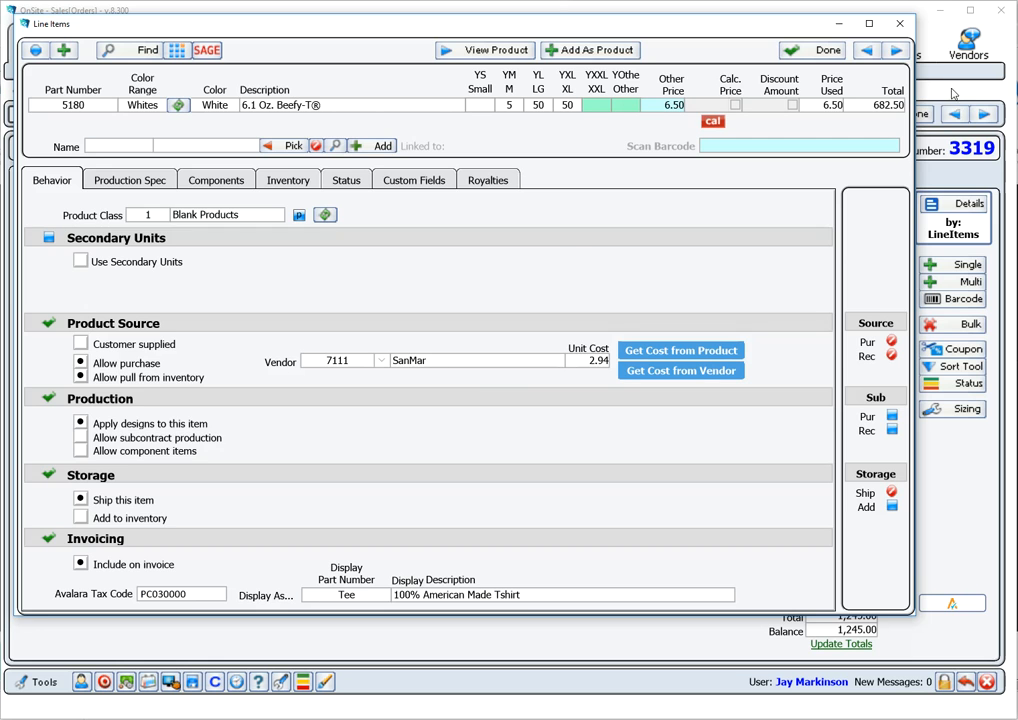
# Step: Go to the Ash 6.1 Oz. Beefy-T line item and set its vendor to SanMar
pyautogui.click(901, 54)
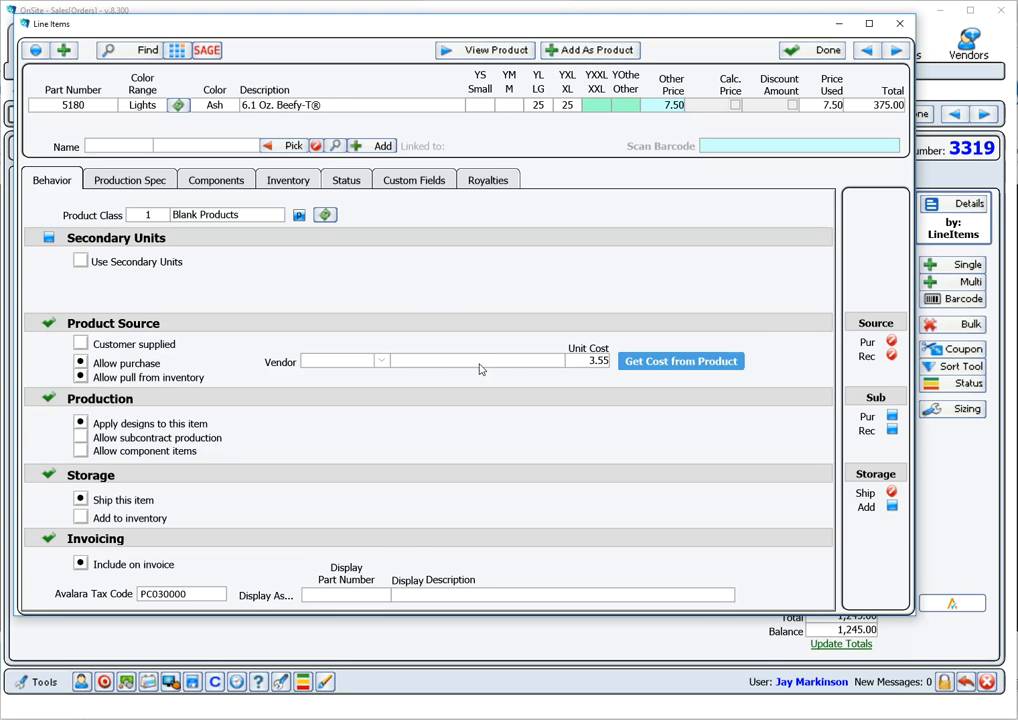
pyautogui.click(381, 361)
pyautogui.press('s')
pyautogui.press('Return')
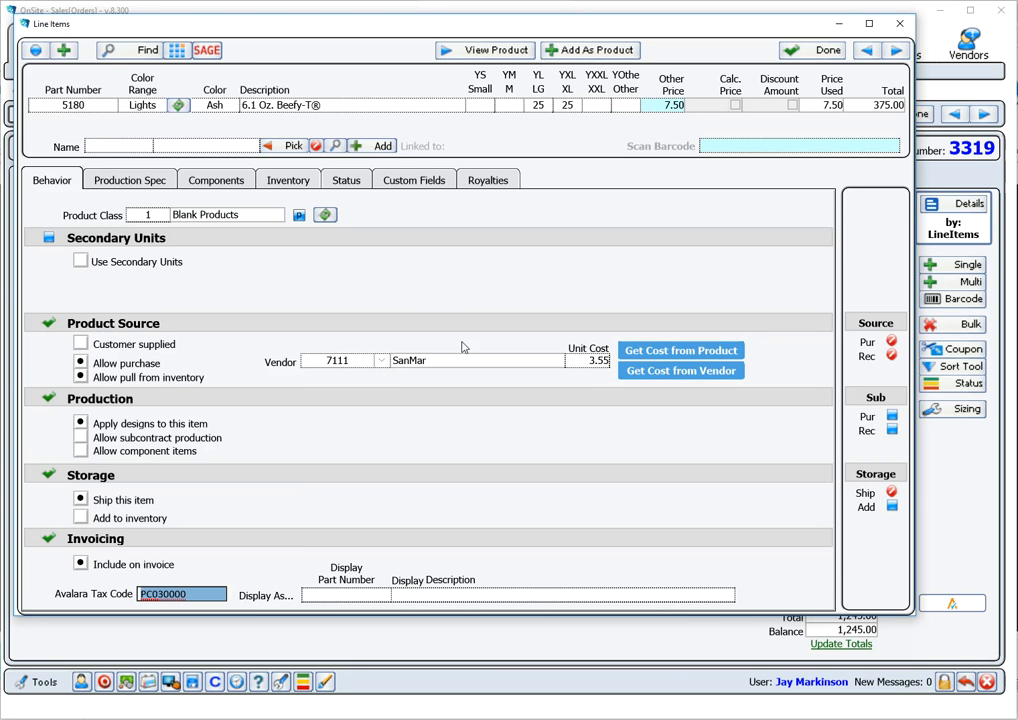
# Step: Apply SanMar's retrieved vendor cost to the Ash Beefy-T line item and finish editing the line items
pyautogui.click(697, 379)
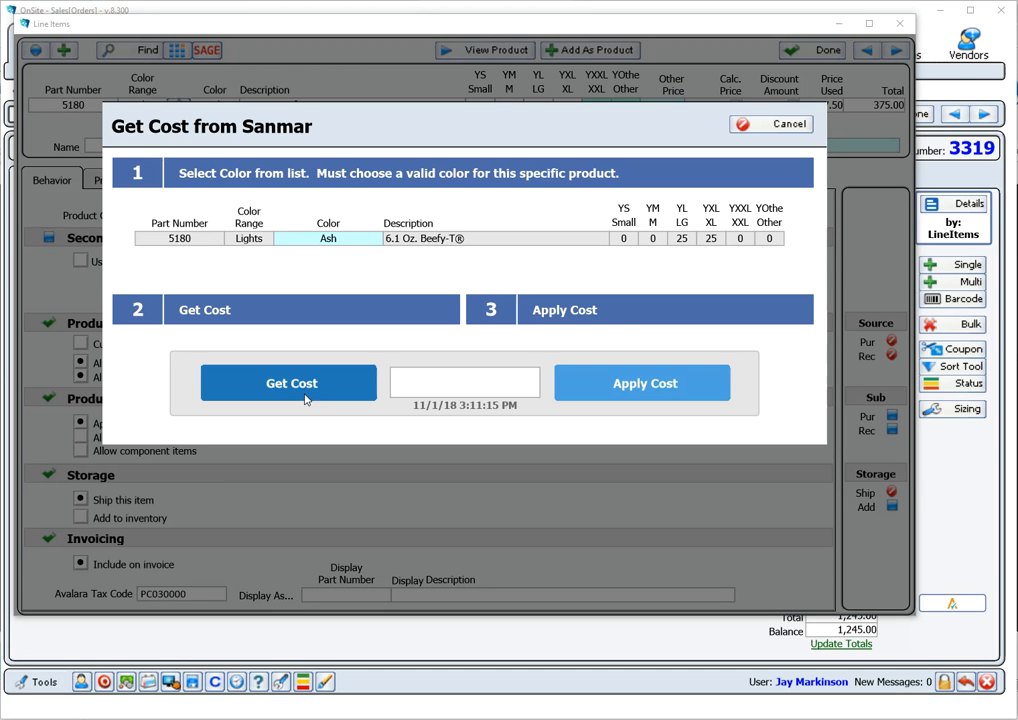
pyautogui.click(307, 396)
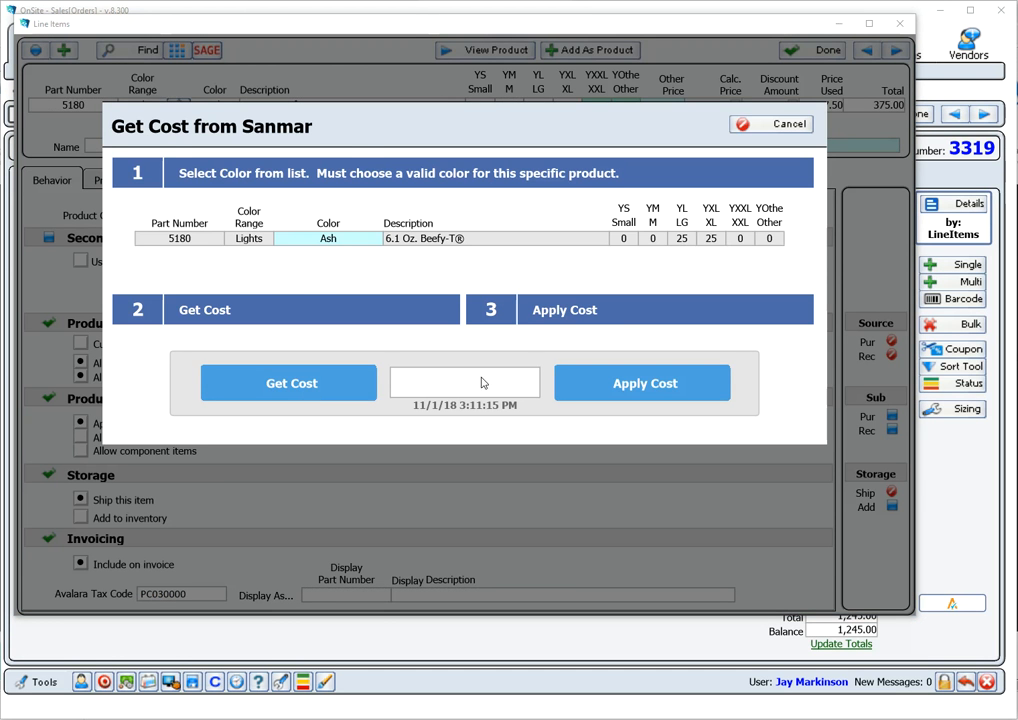
pyautogui.click(658, 390)
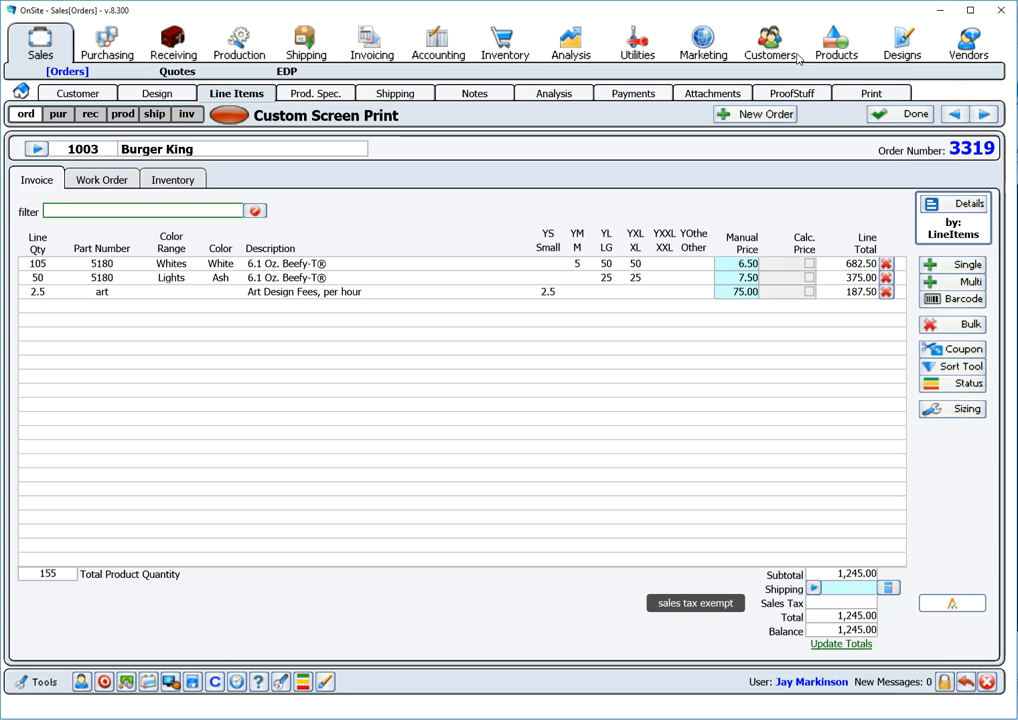
pyautogui.click(815, 50)
# Step: In the order's purchasing section, add a purchase order for SanMar and issue it for both Beefy-T lines
pyautogui.click(57, 114)
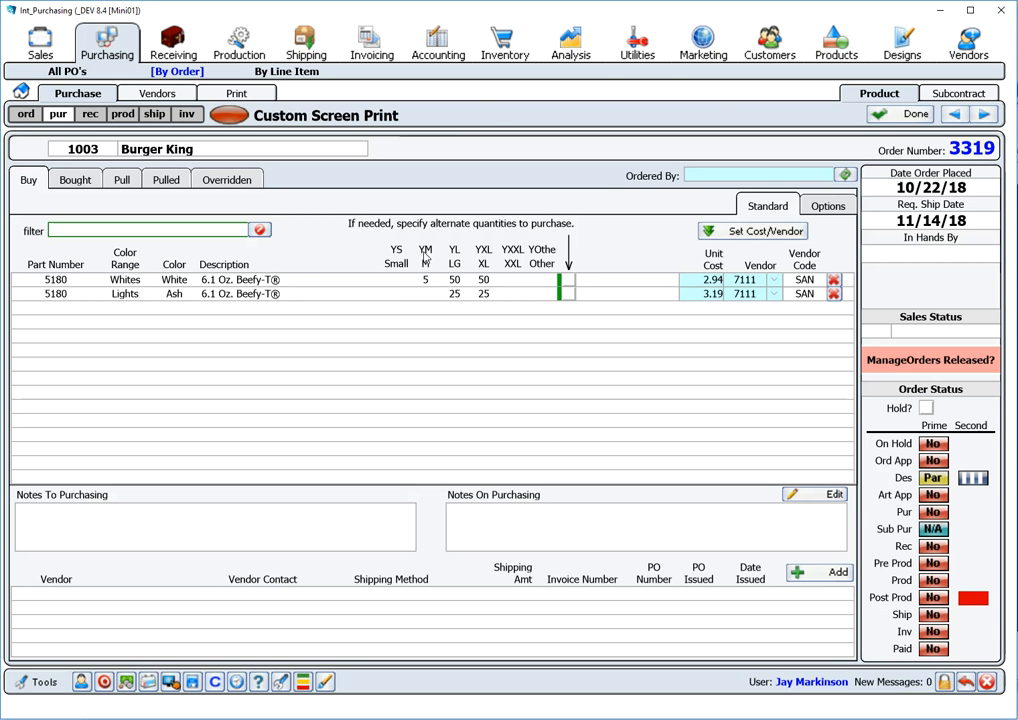
pyautogui.click(830, 573)
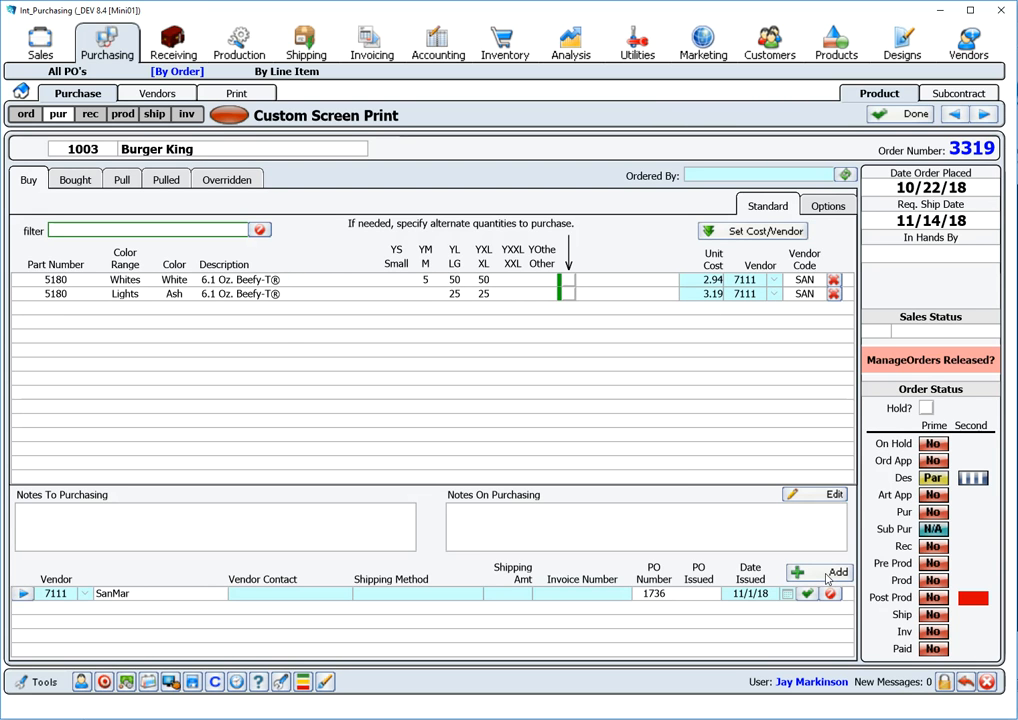
pyautogui.click(807, 594)
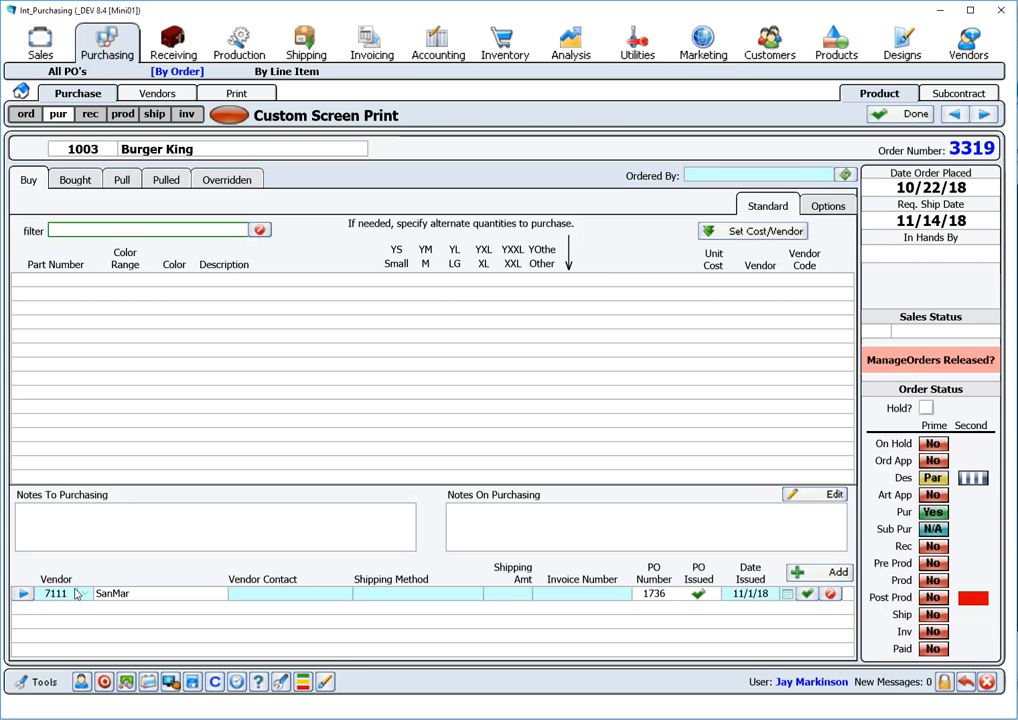
# Step: Open the SanMar purchase order, fill its ship-to with the company's own address, and set the ship method to UPS
pyautogui.click(22, 594)
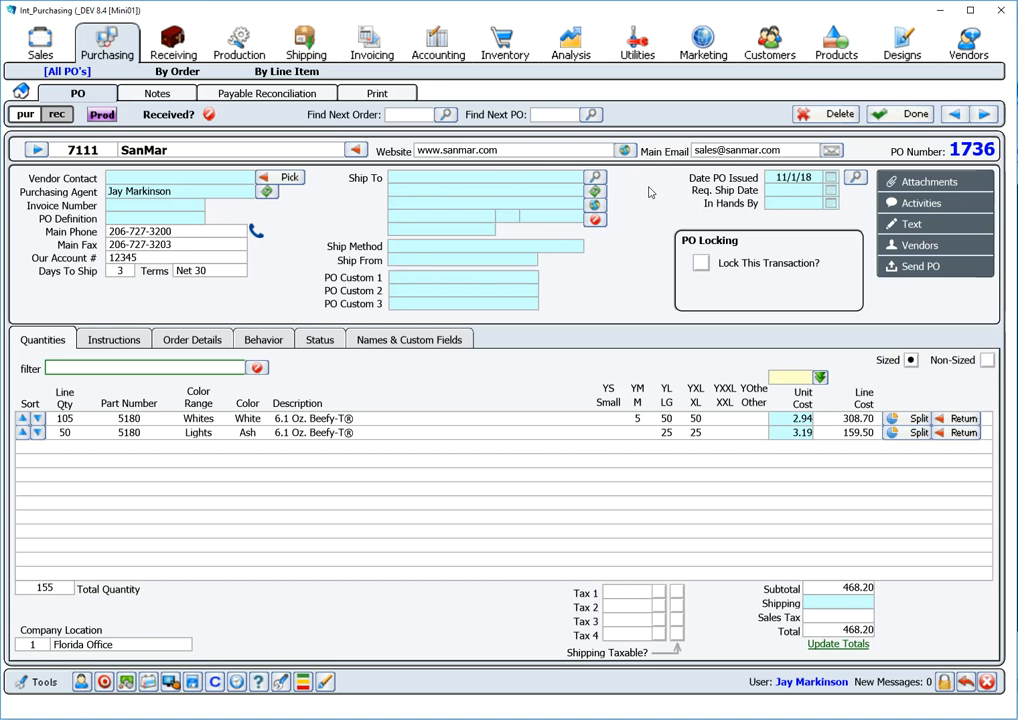
pyautogui.click(595, 194)
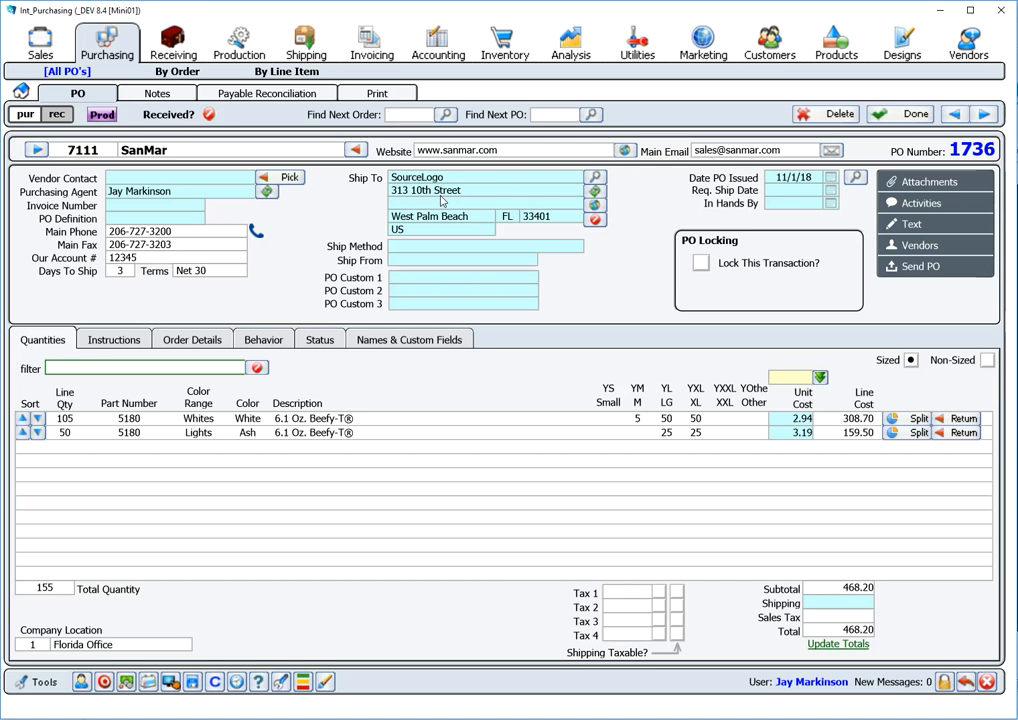
pyautogui.click(557, 253)
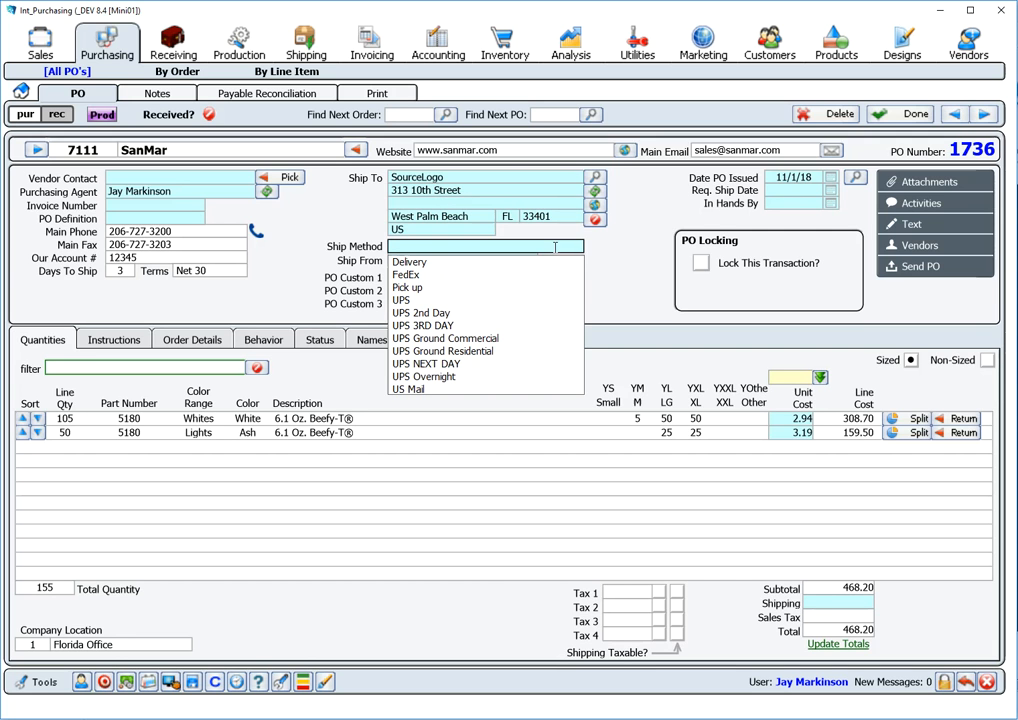
pyautogui.click(472, 302)
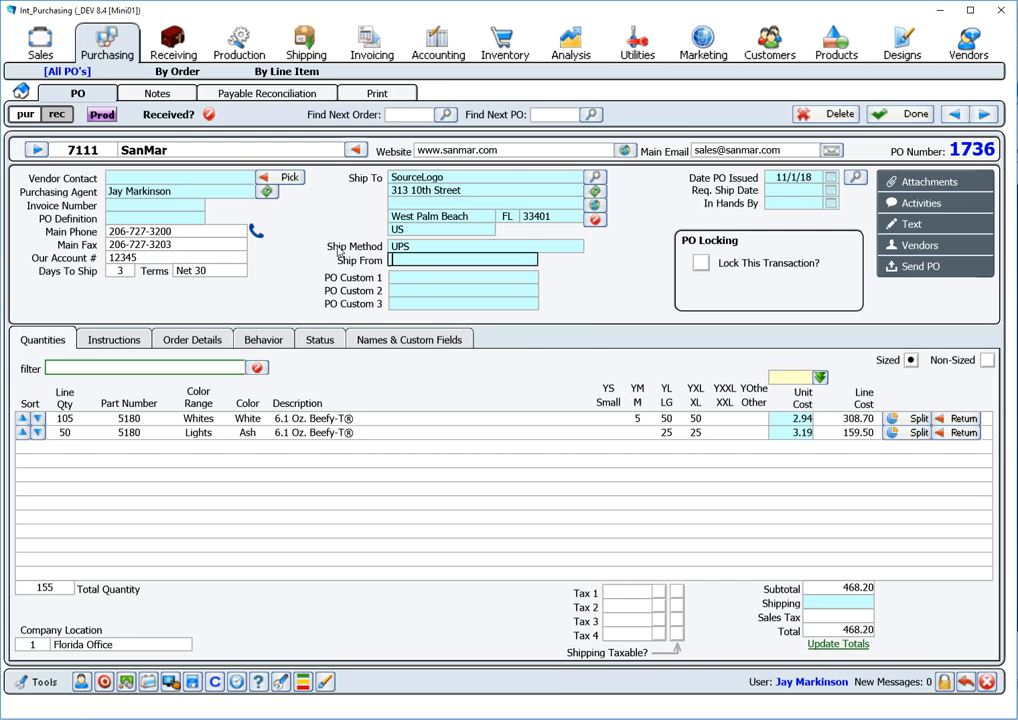
pyautogui.click(616, 286)
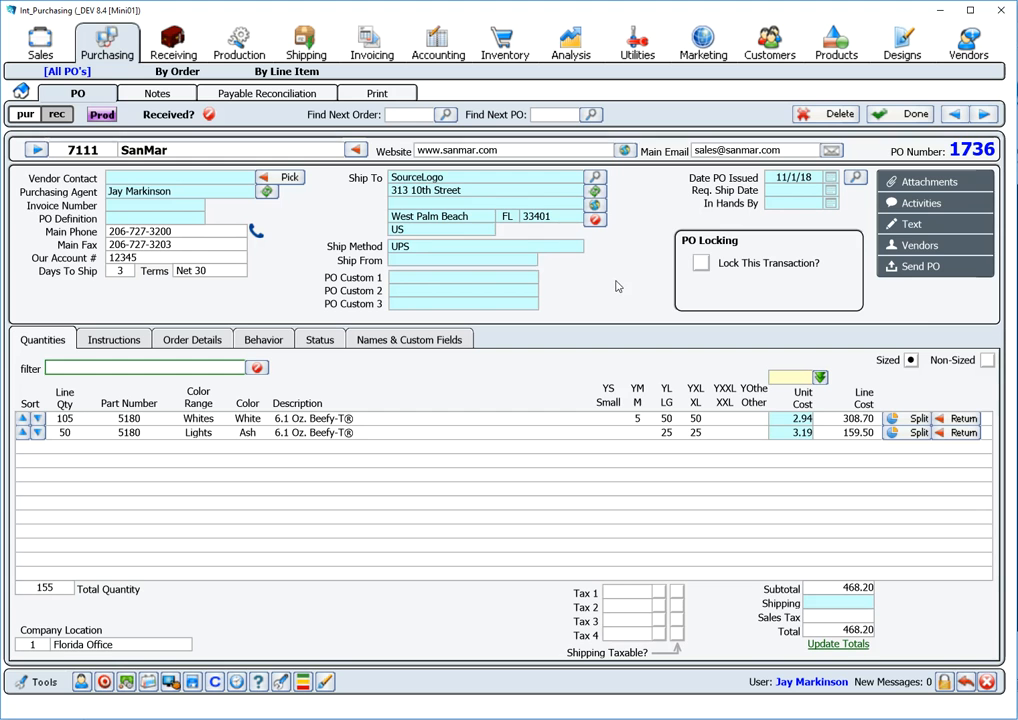
# Step: Try to submit the purchase order to SanMar with both the White and Ash items
pyautogui.click(920, 267)
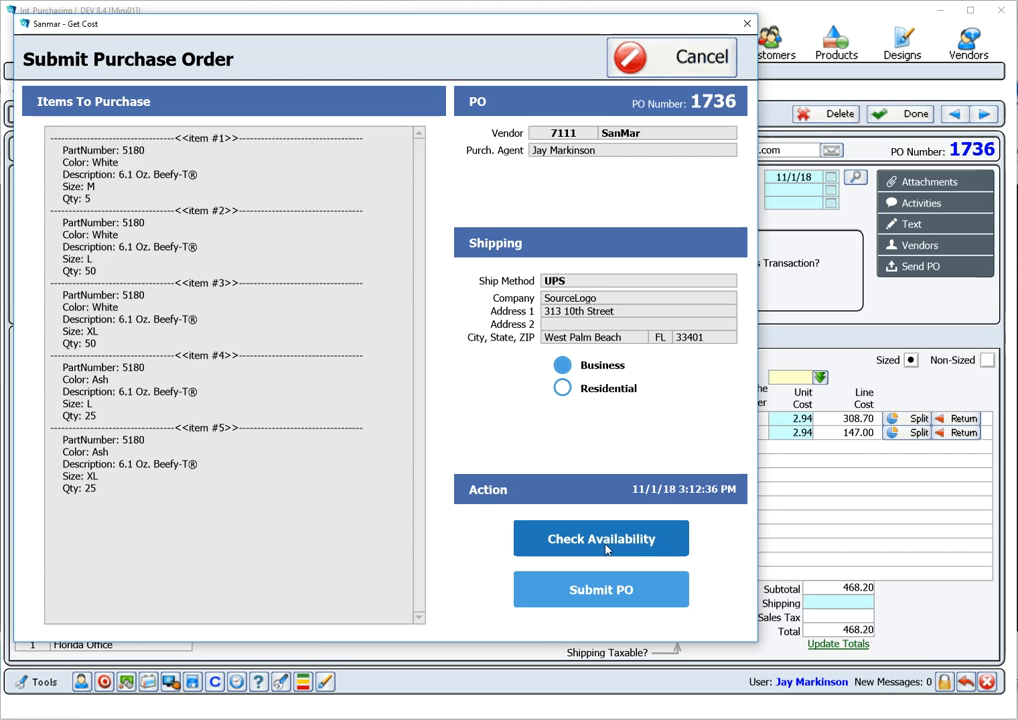
pyautogui.click(620, 593)
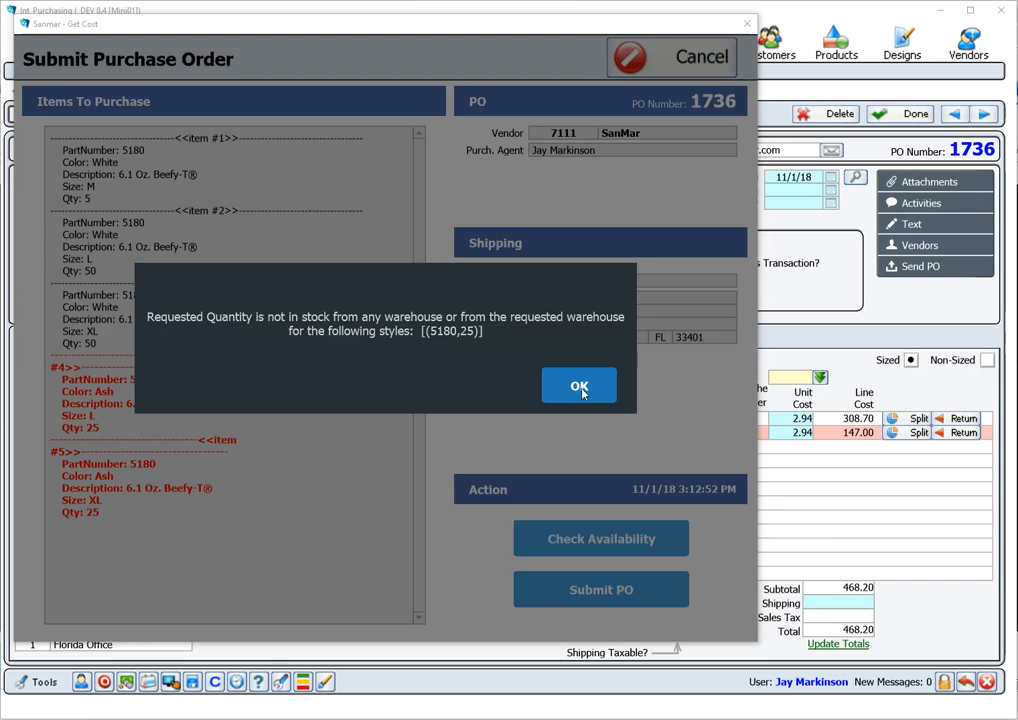
pyautogui.click(580, 388)
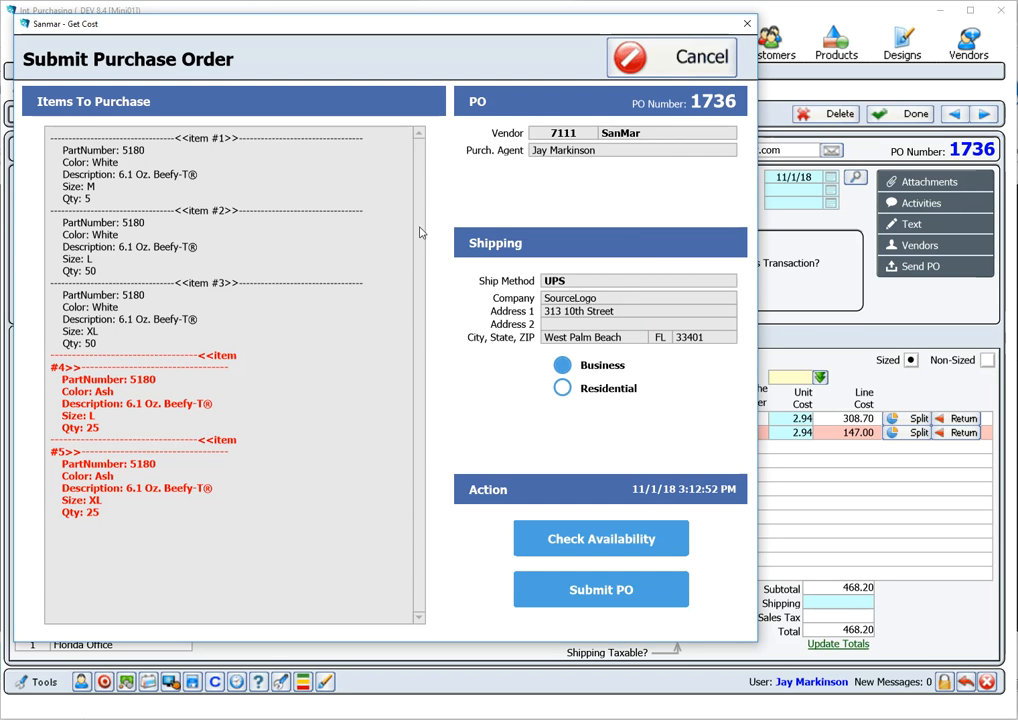
pyautogui.click(682, 68)
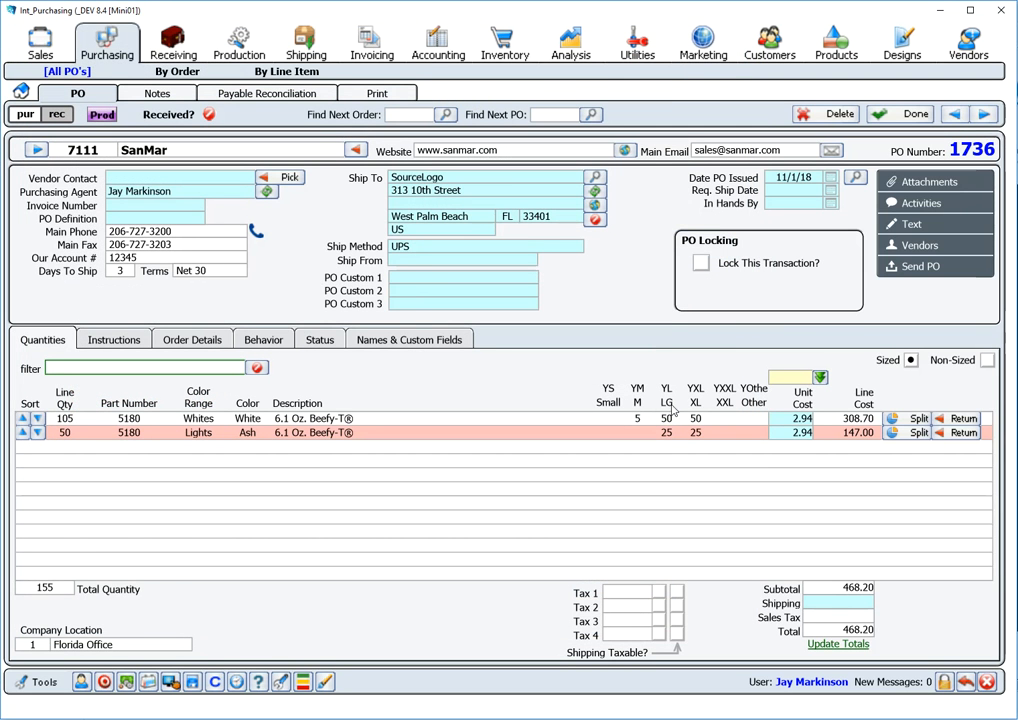
# Step: Return the Ash line item from the purchase order and submit the remaining White items to SanMar
pyautogui.click(963, 434)
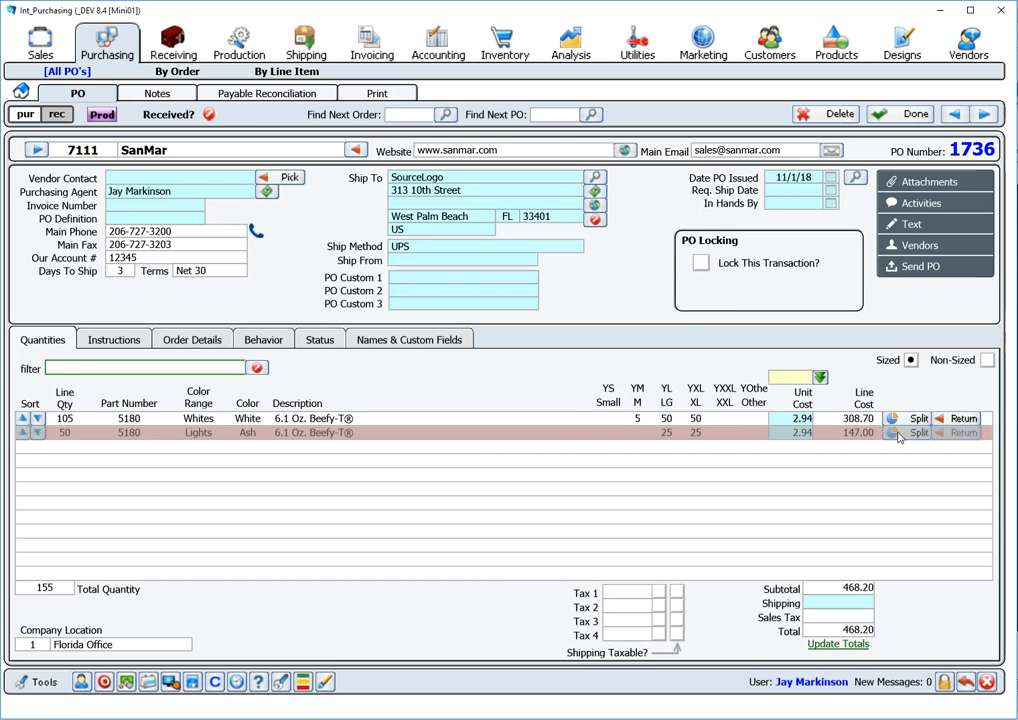
pyautogui.click(591, 391)
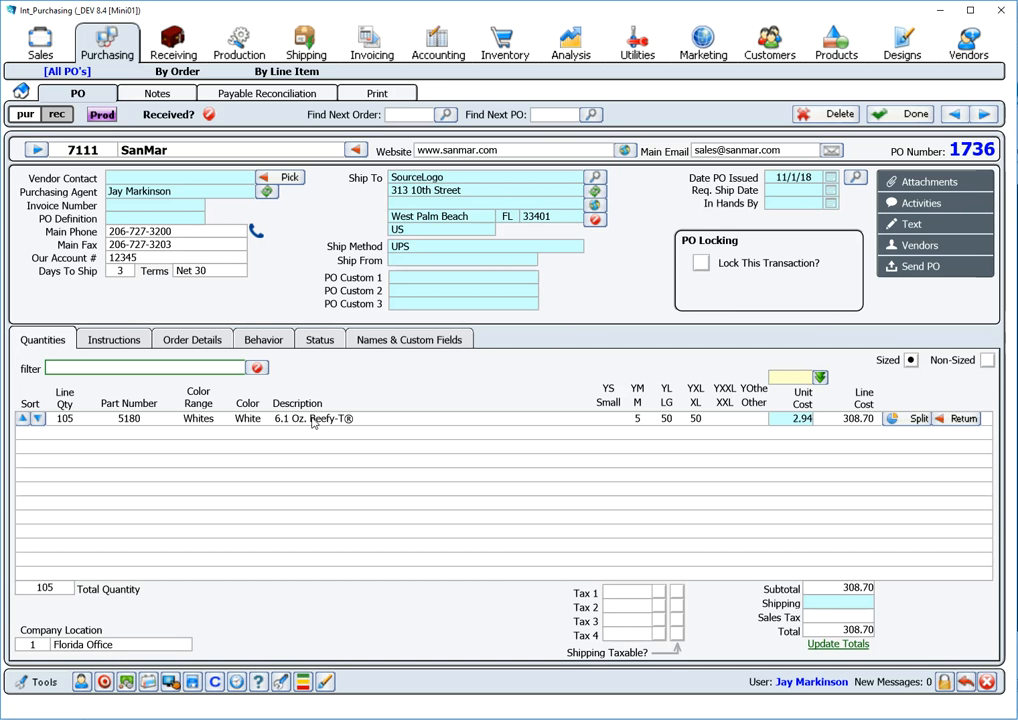
pyautogui.click(940, 268)
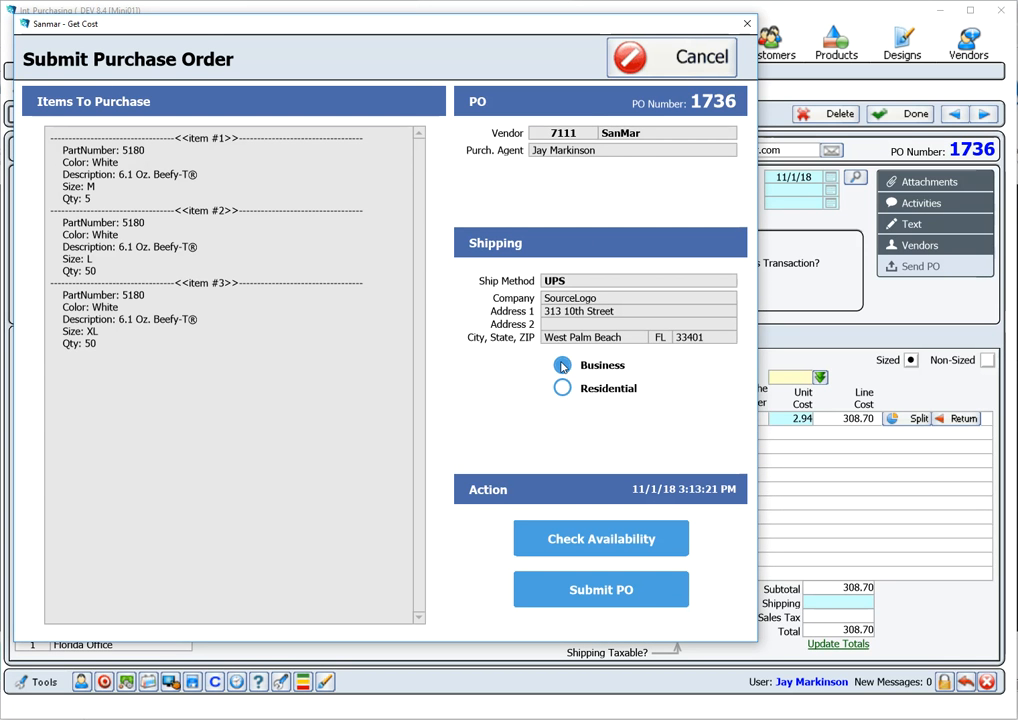
pyautogui.click(607, 591)
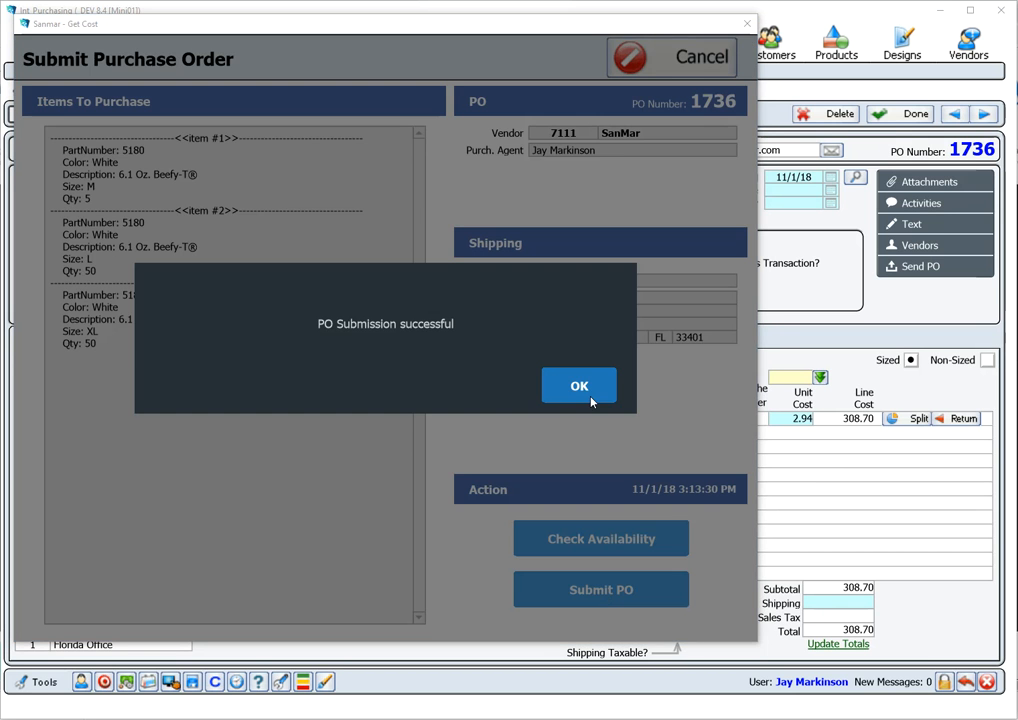
pyautogui.click(588, 393)
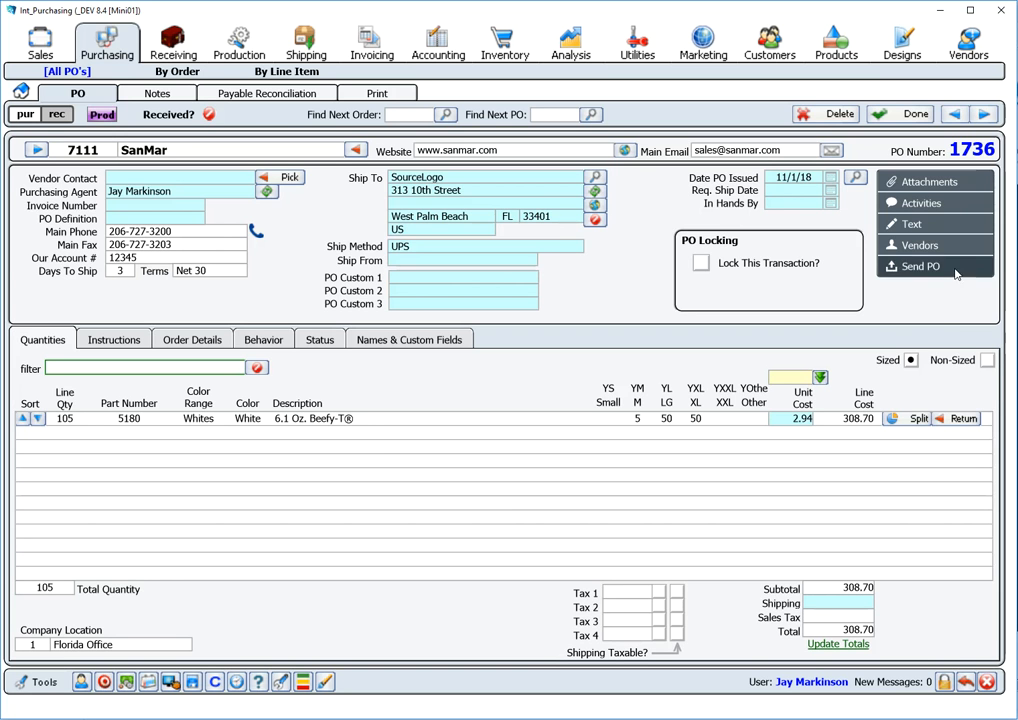
# Step: Review the purchase order's submission details, including both the order sent and the code sent
pyautogui.click(920, 266)
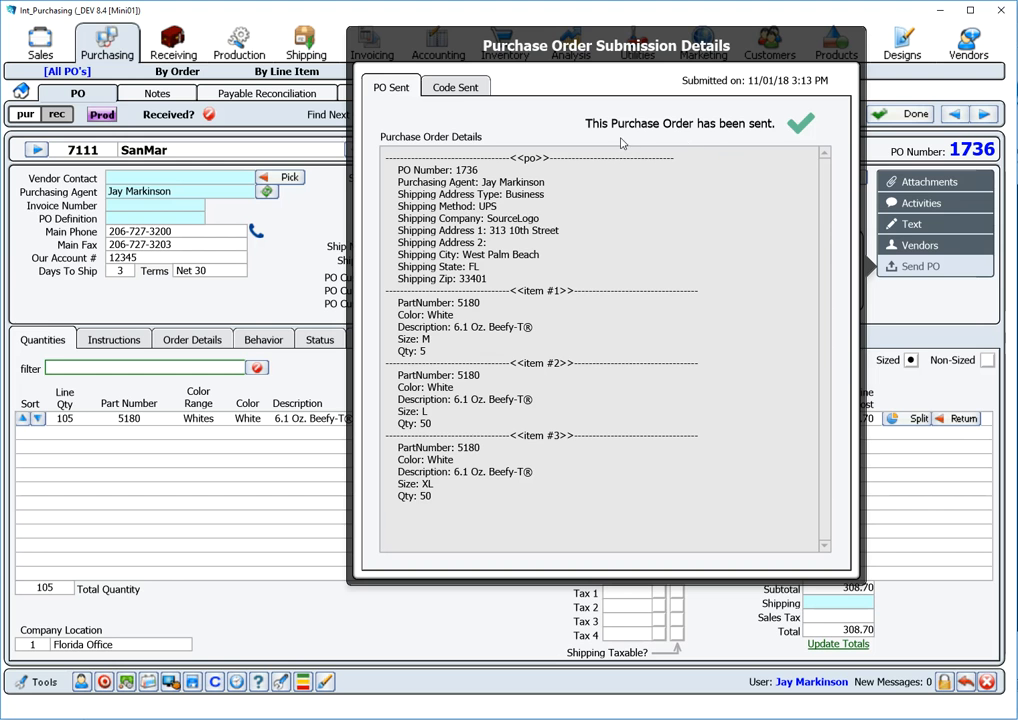
pyautogui.click(458, 89)
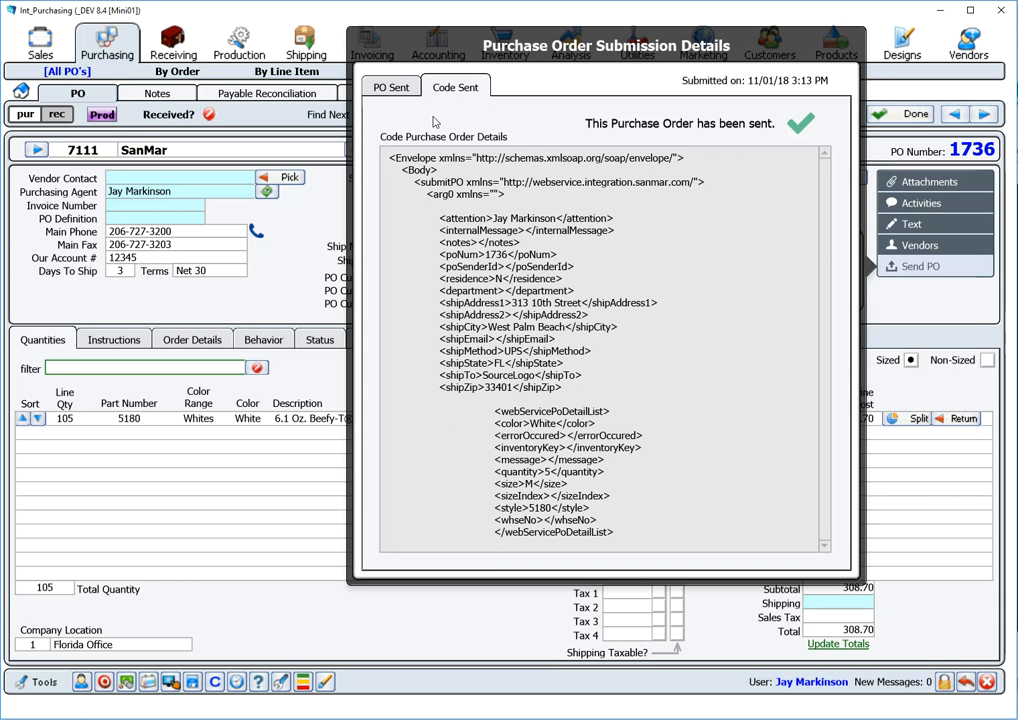
pyautogui.click(392, 88)
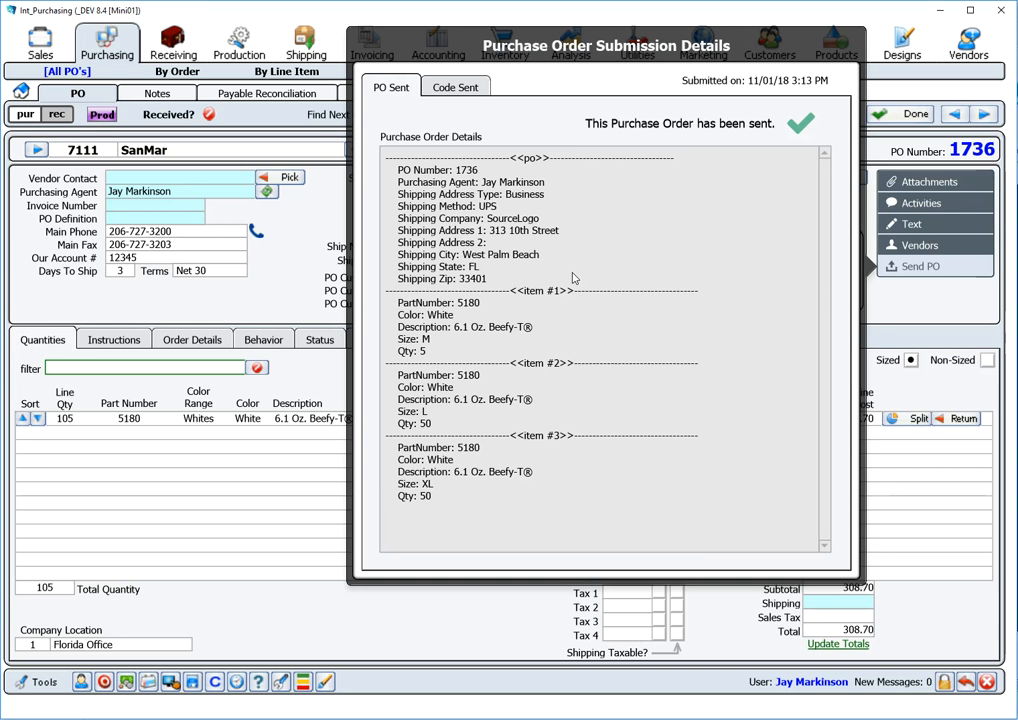
pyautogui.click(311, 234)
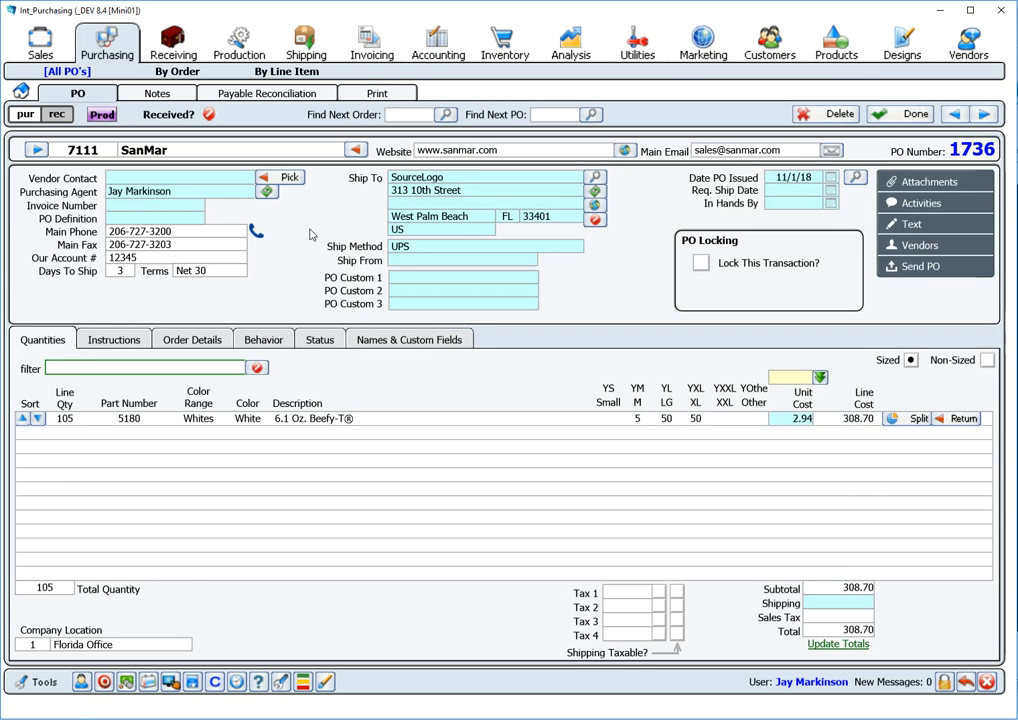